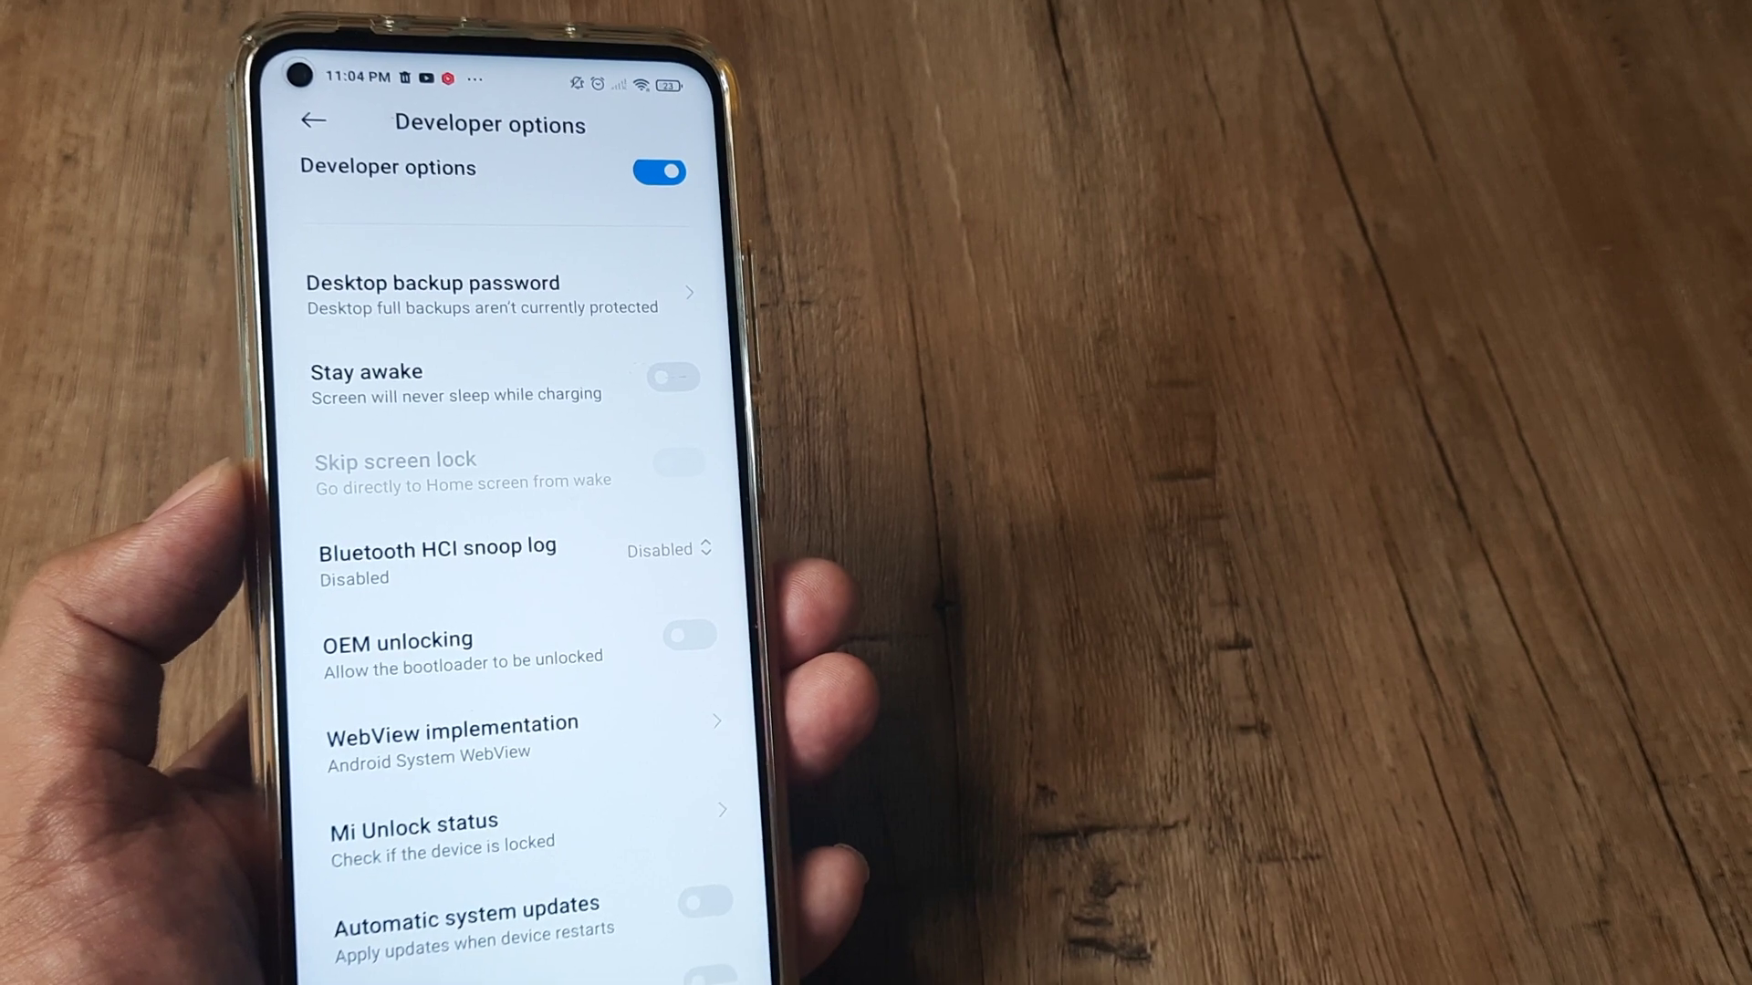
Turn on OEM unlocking, confirming with the unlock pattern and accepting the Allow OEM unlocking warning.
{"action": "left_click", "coordinate": [686, 633]}
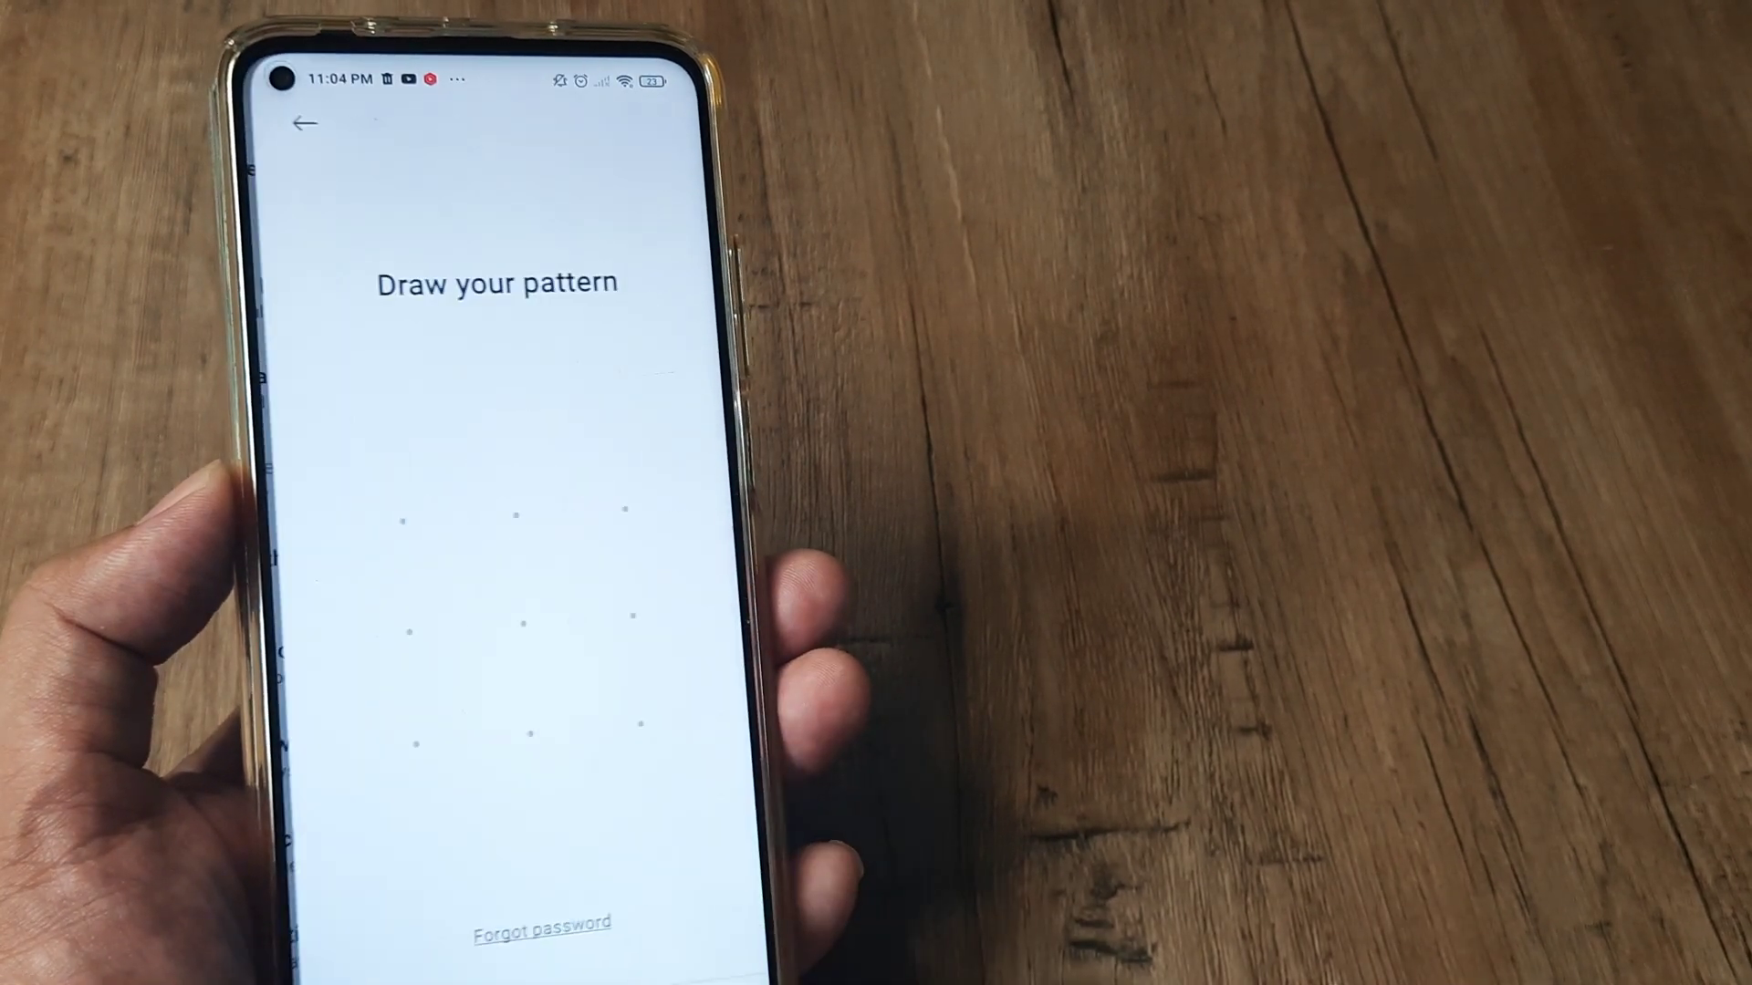
{"action": "left_click_drag", "start_coordinate": [395, 524], "coordinate": [633, 729]}
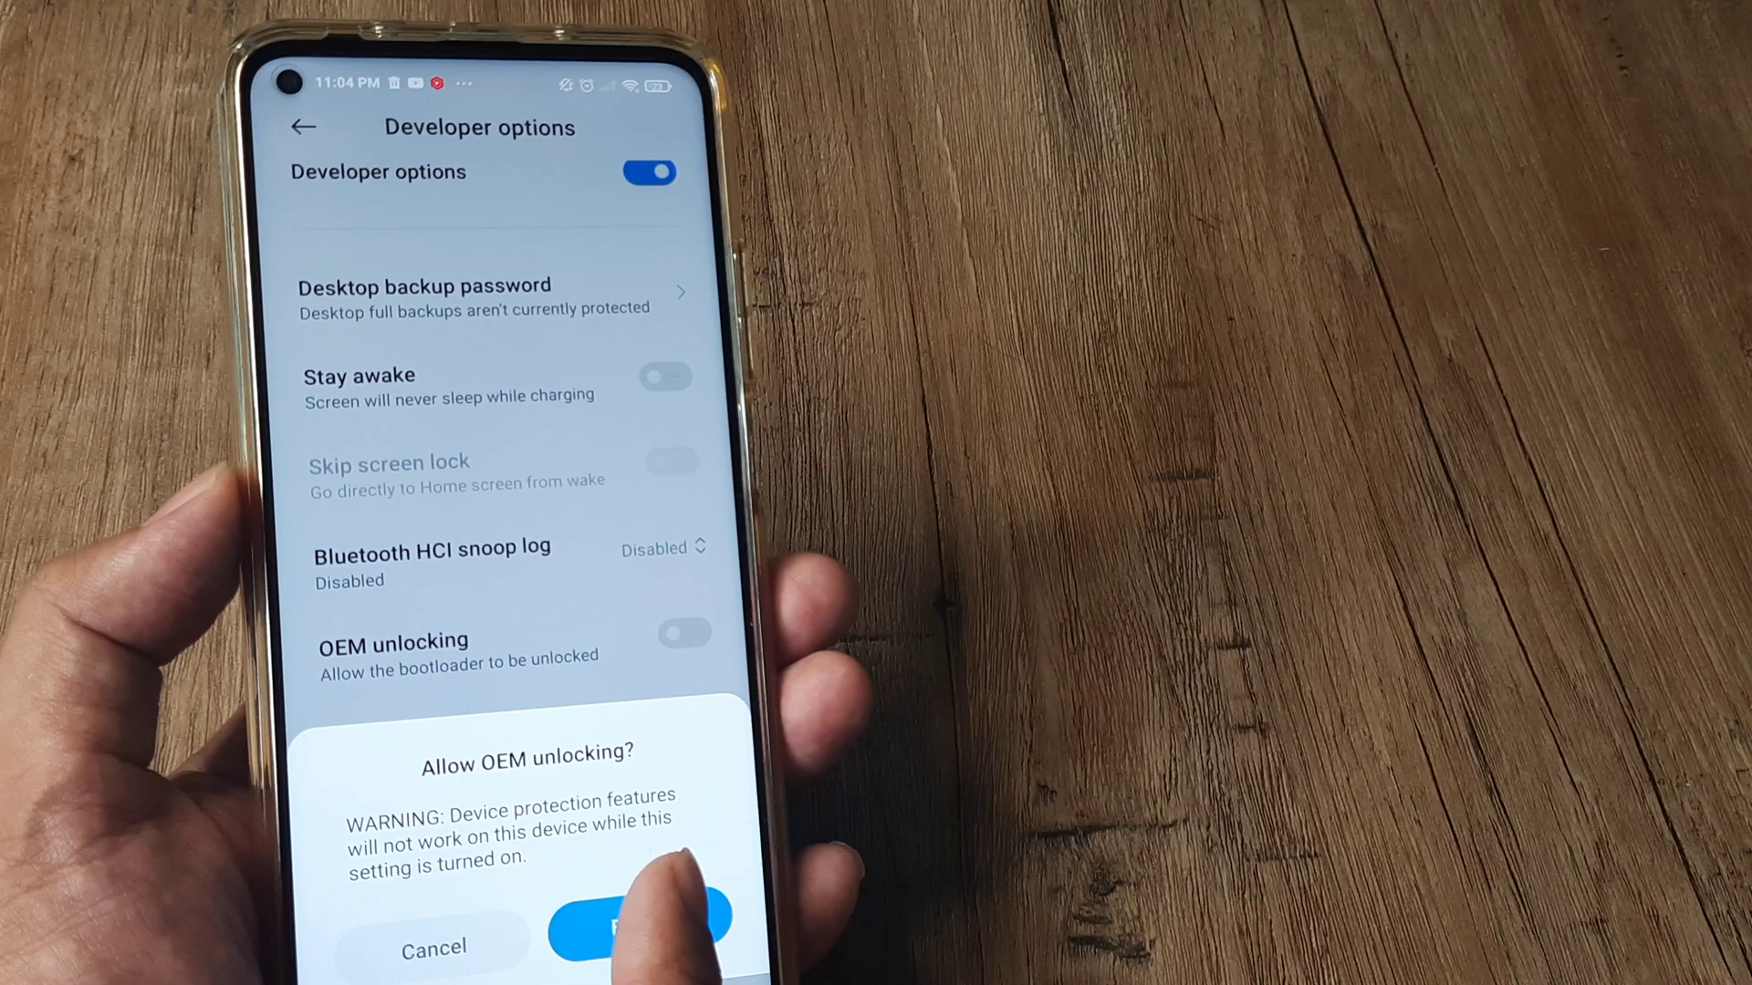
{"action": "left_click", "coordinate": [639, 924]}
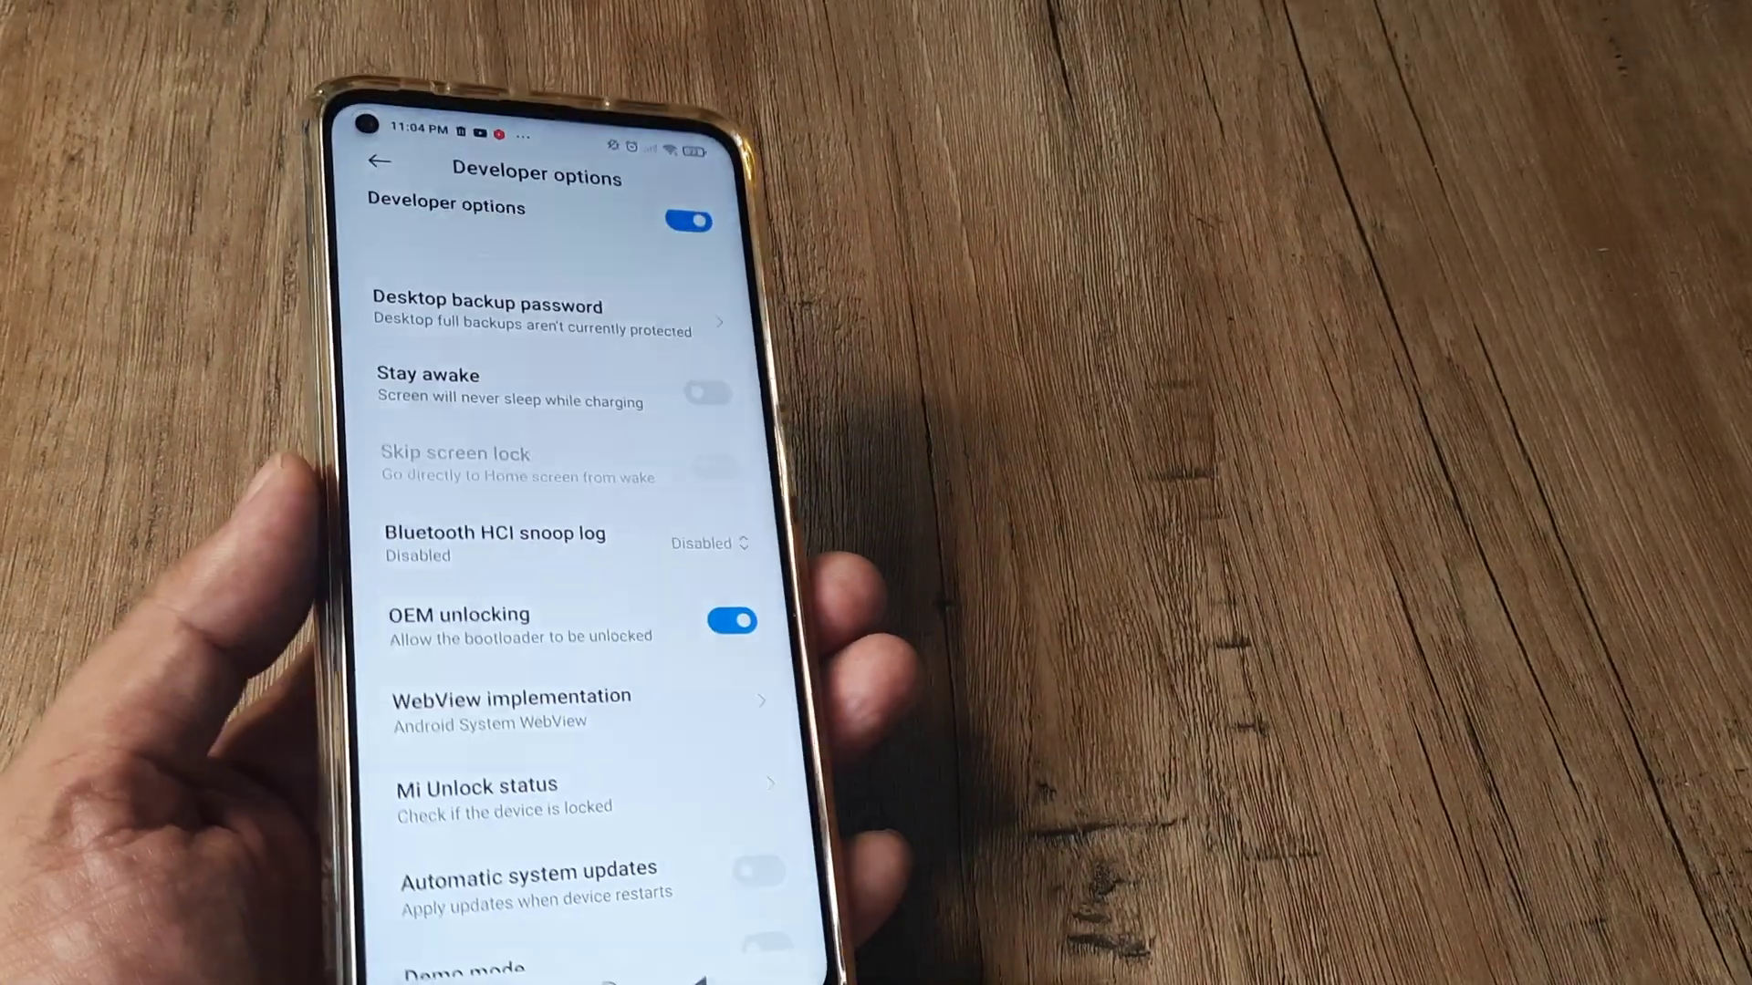